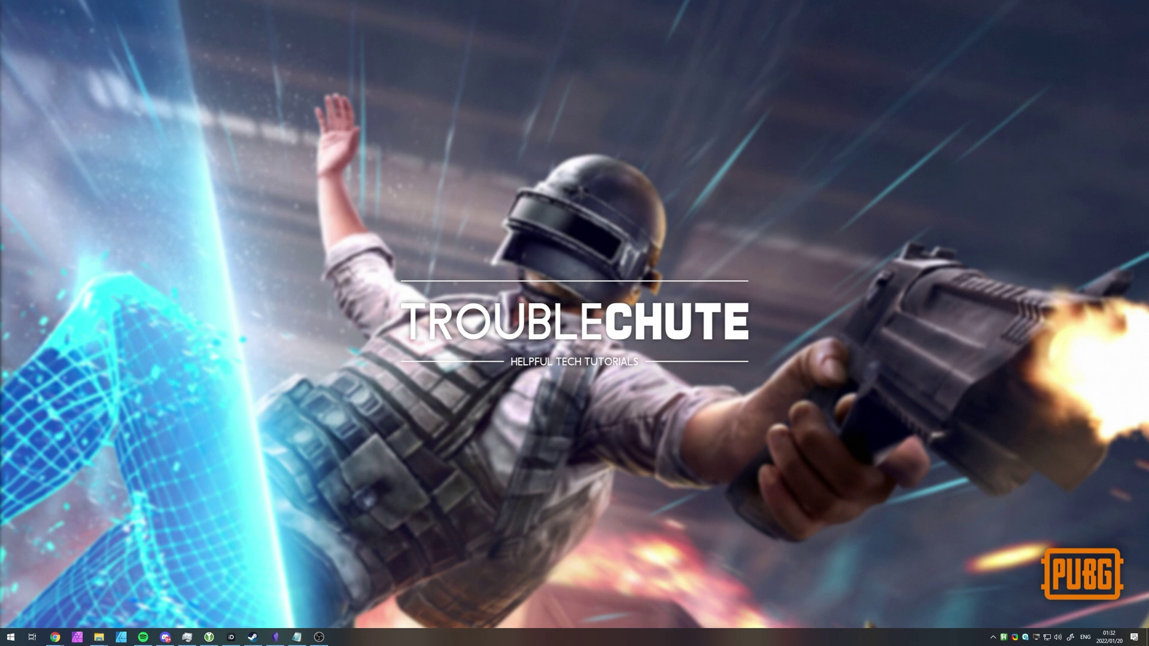
Step: Open Task Manager and view the Discord process's options, then dismiss them
key(ctrl+shift+Escape)
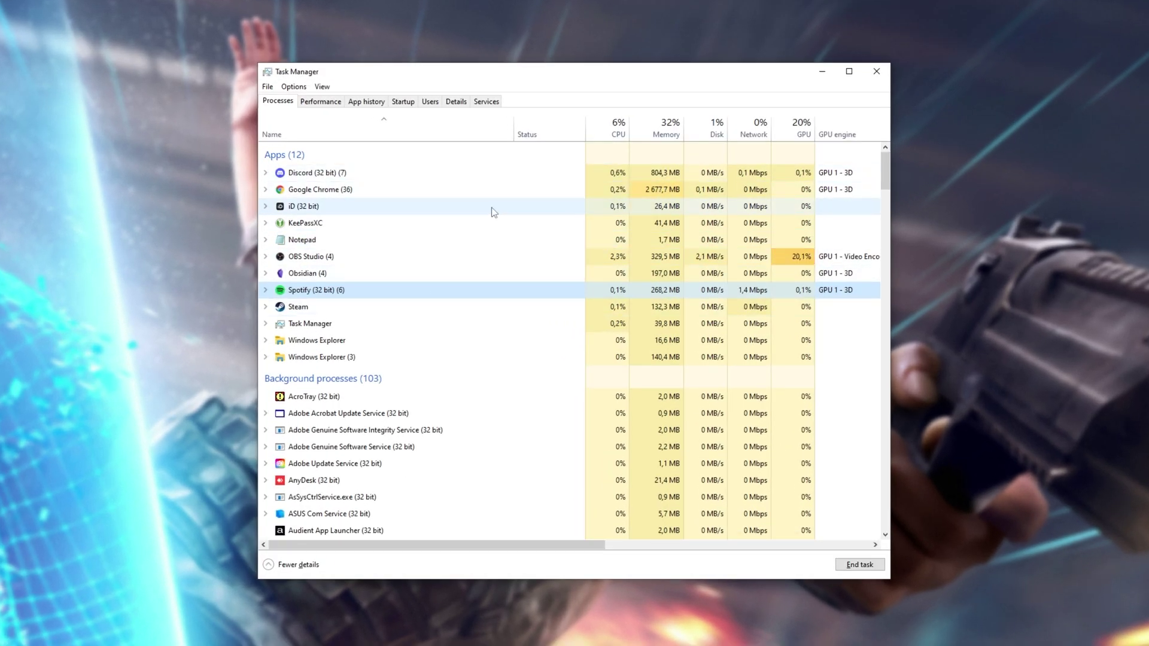
right_click(399, 174)
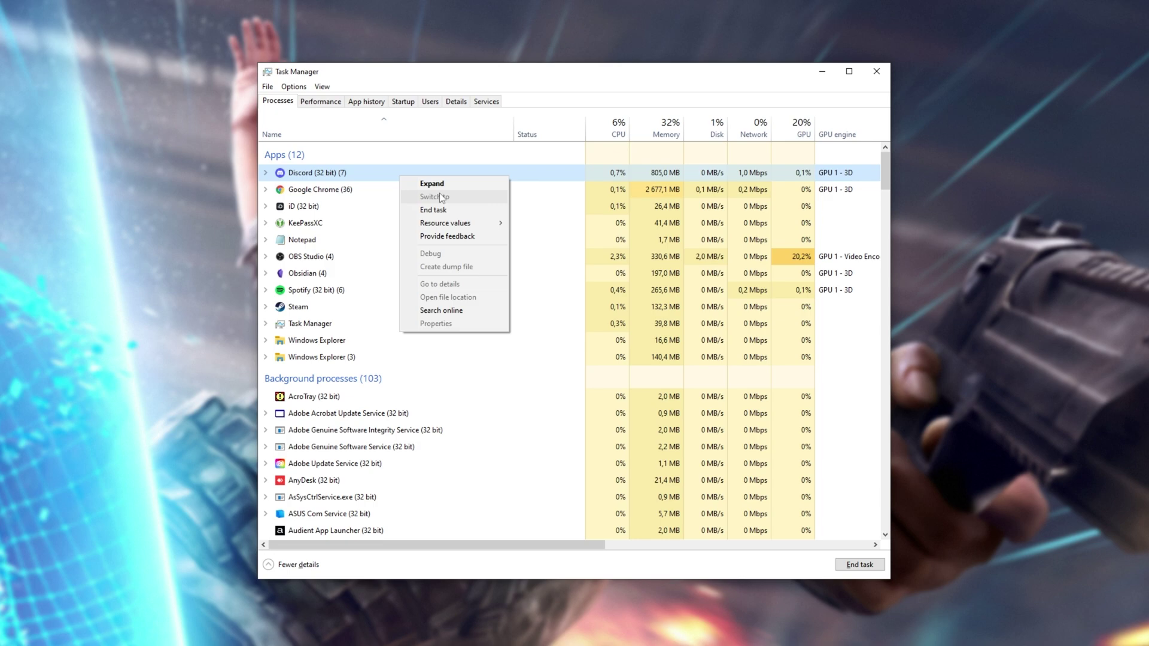
click(645, 183)
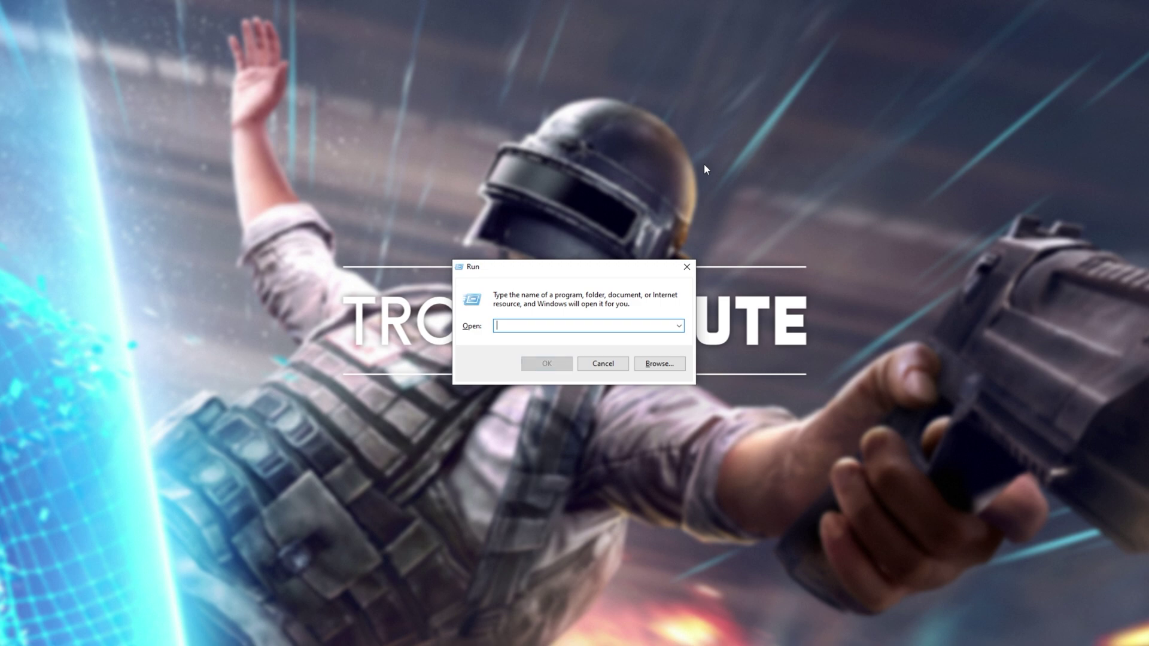
Step: Open %LocalAppData%\TslGame from the Run dialog in File Explorer
text(%)
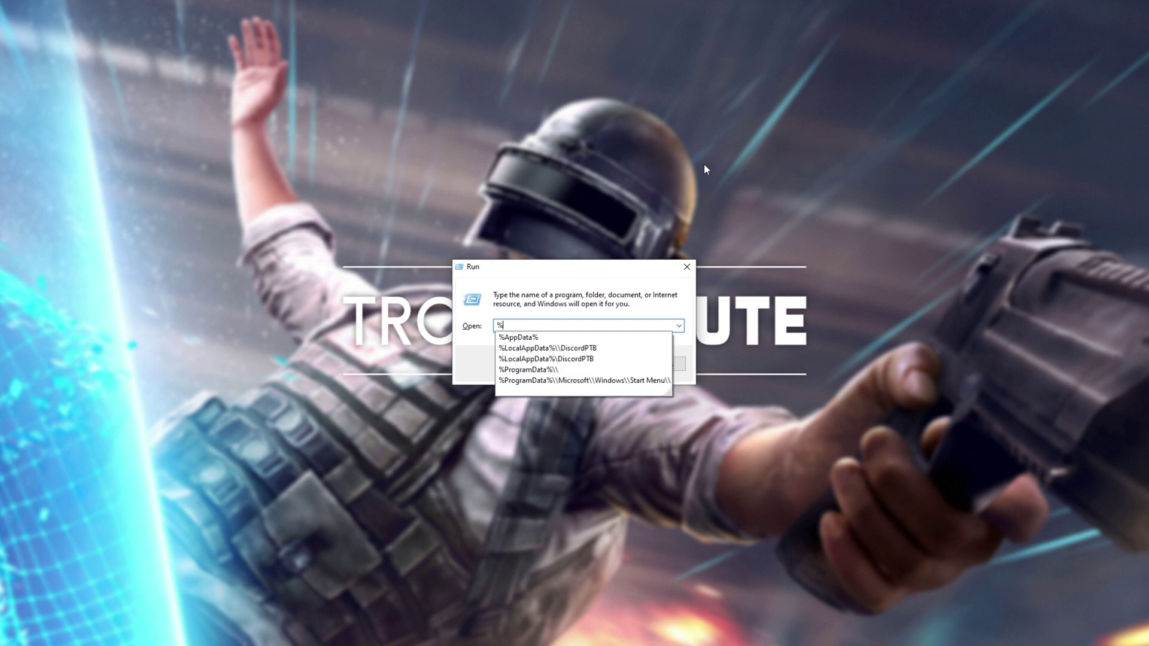
text(LocalAppD)
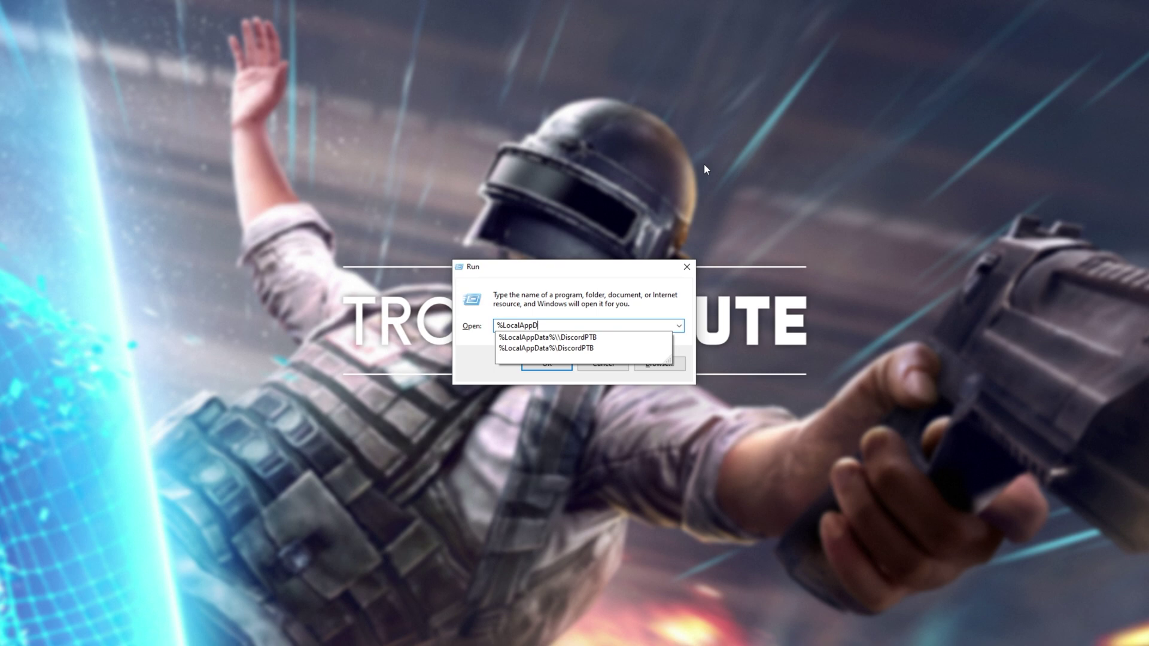
text(ata%\Tsl)
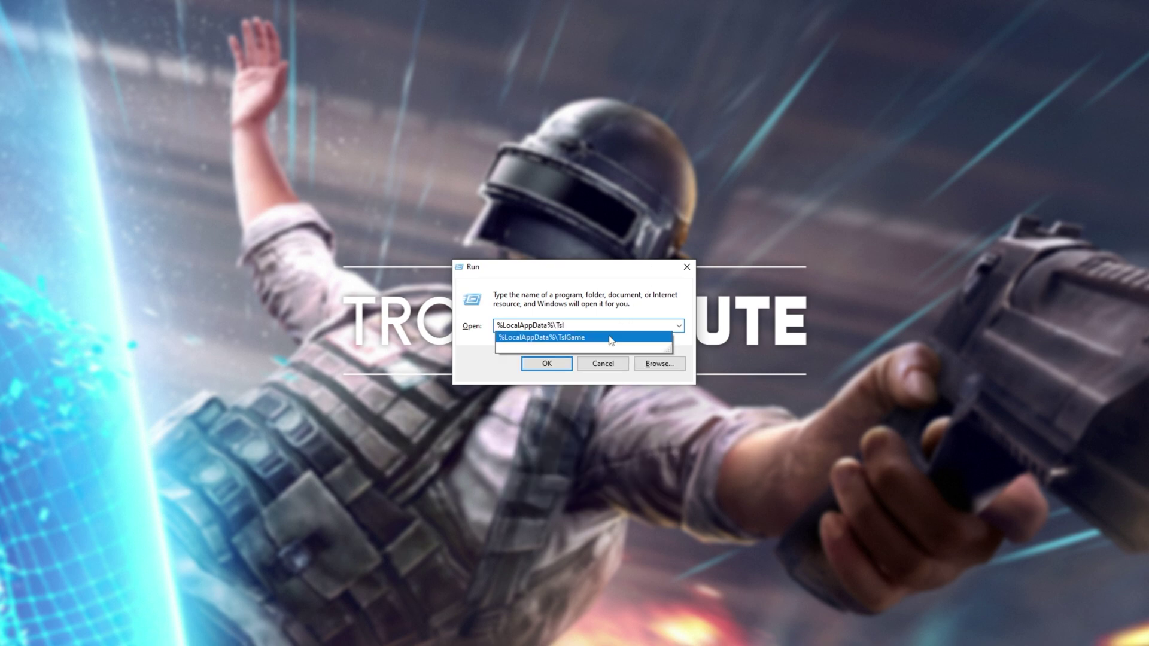
click(602, 339)
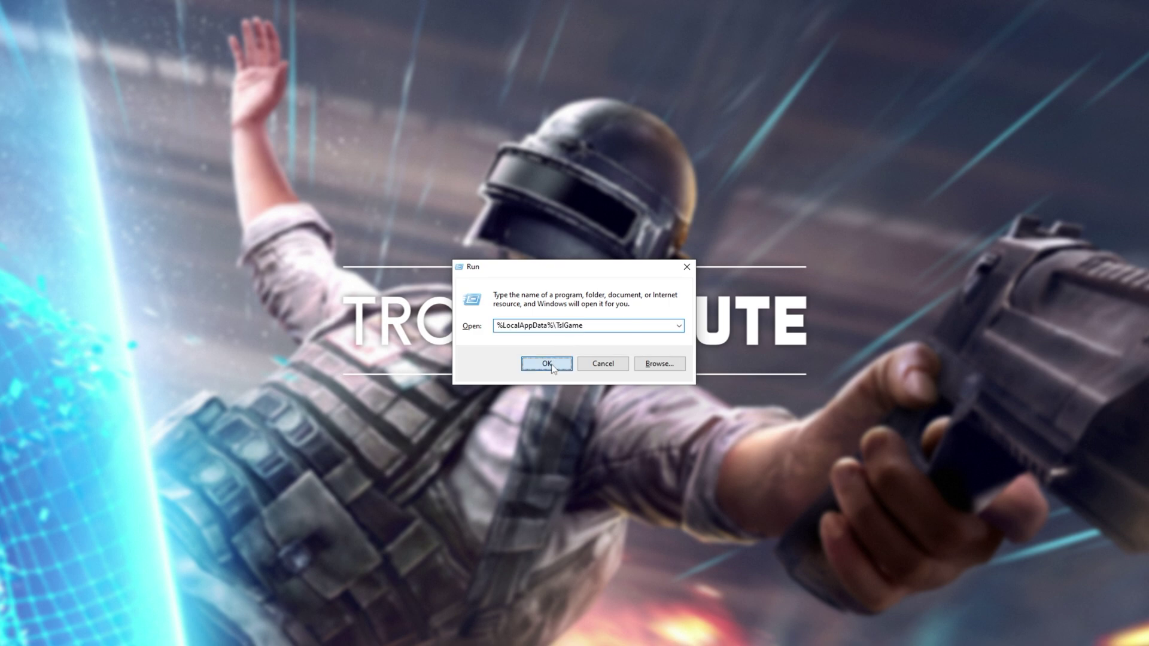
click(547, 363)
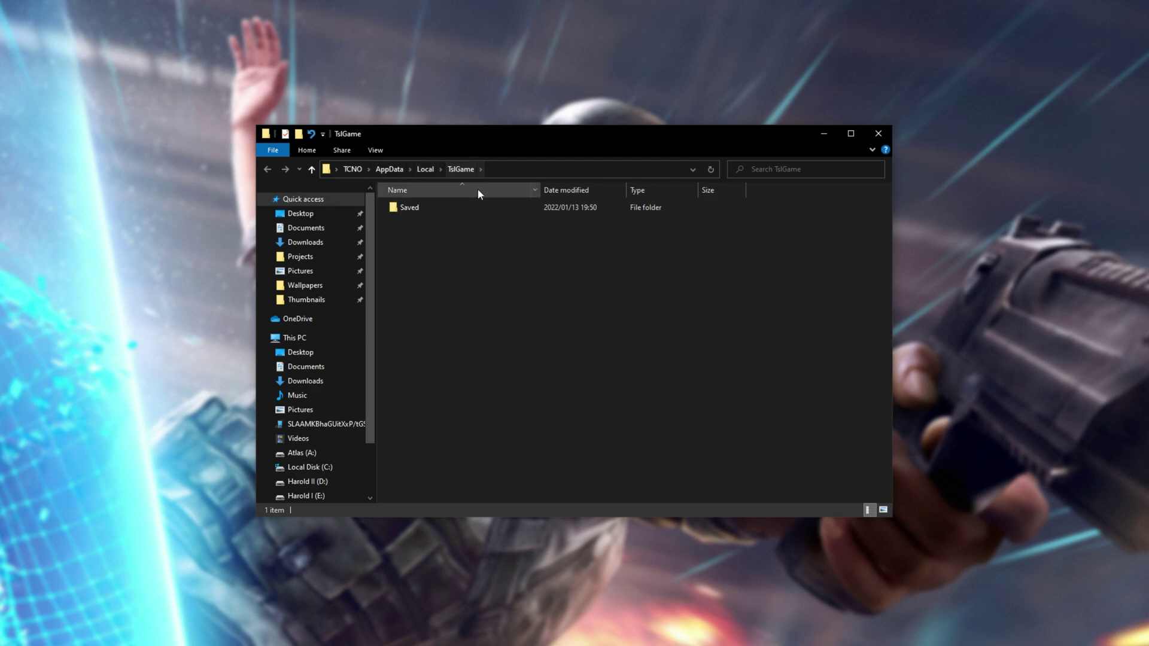
Step: Open Saved\Config\WindowsNoEditor and select GameUserSettings.ini
double_click(470, 206)
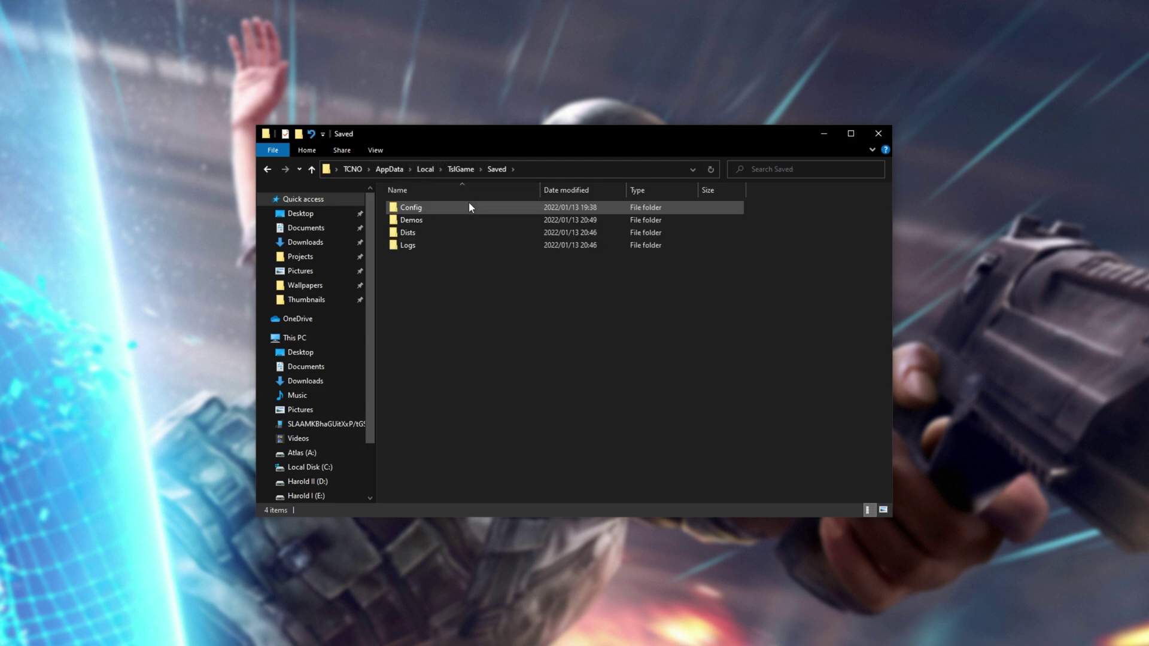
double_click(469, 205)
double_click(469, 205)
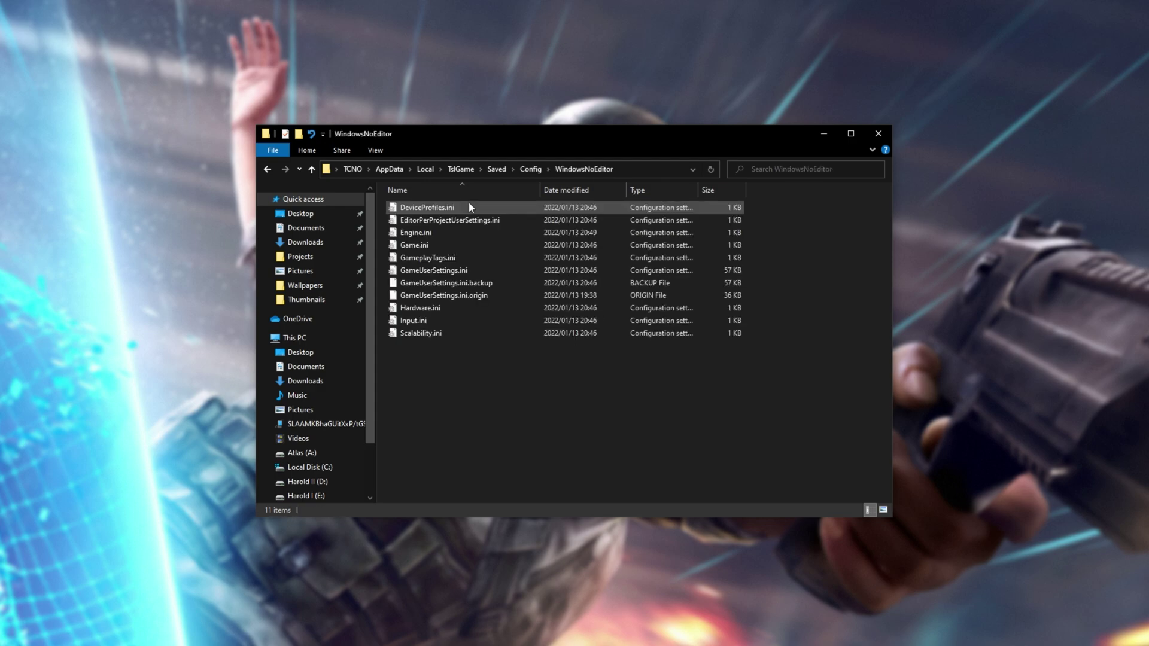
click(484, 270)
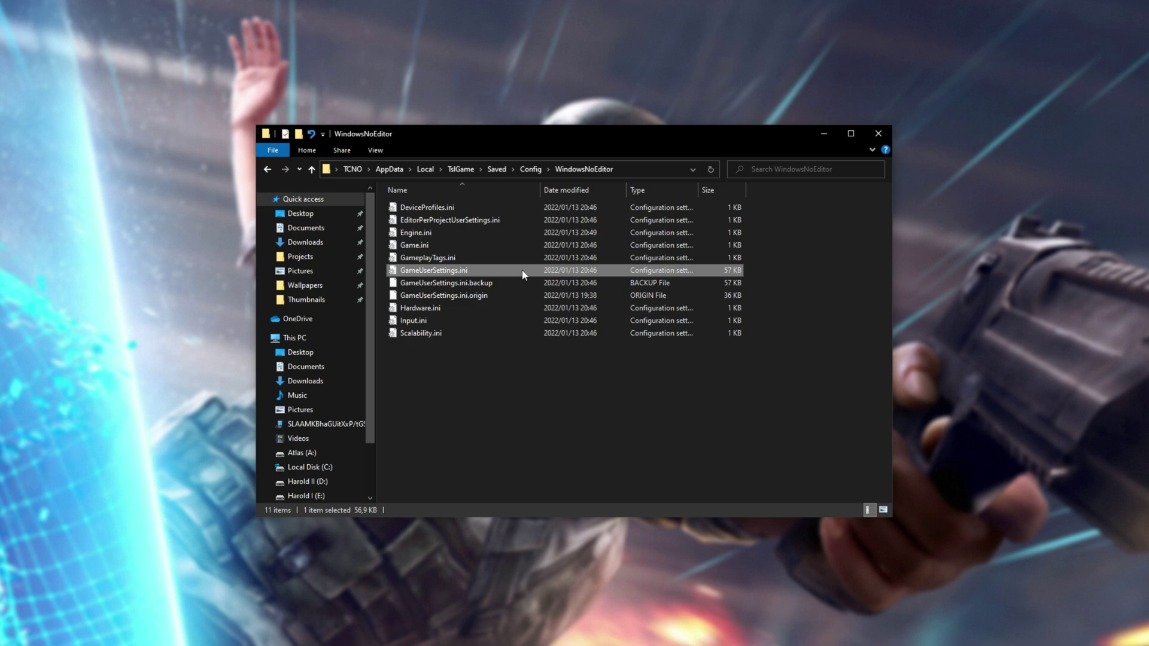
Step: Delete GameUserSettings.ini, undo the deletion to restore it, and show the View options
key(Delete)
click(614, 362)
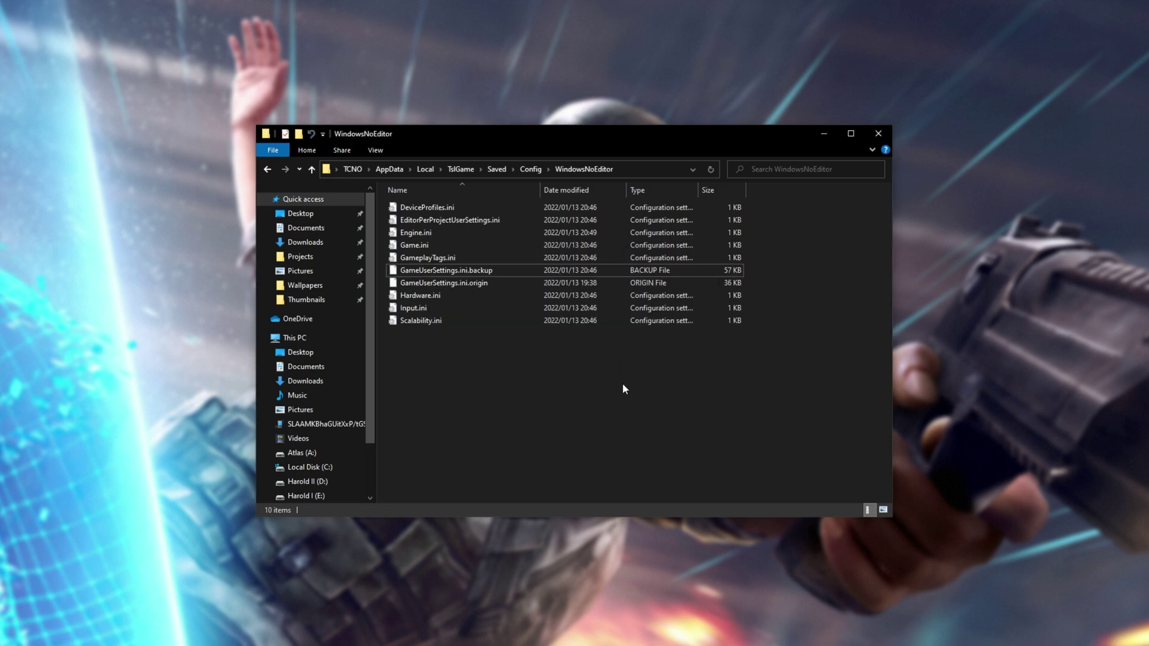
key(ctrl+z)
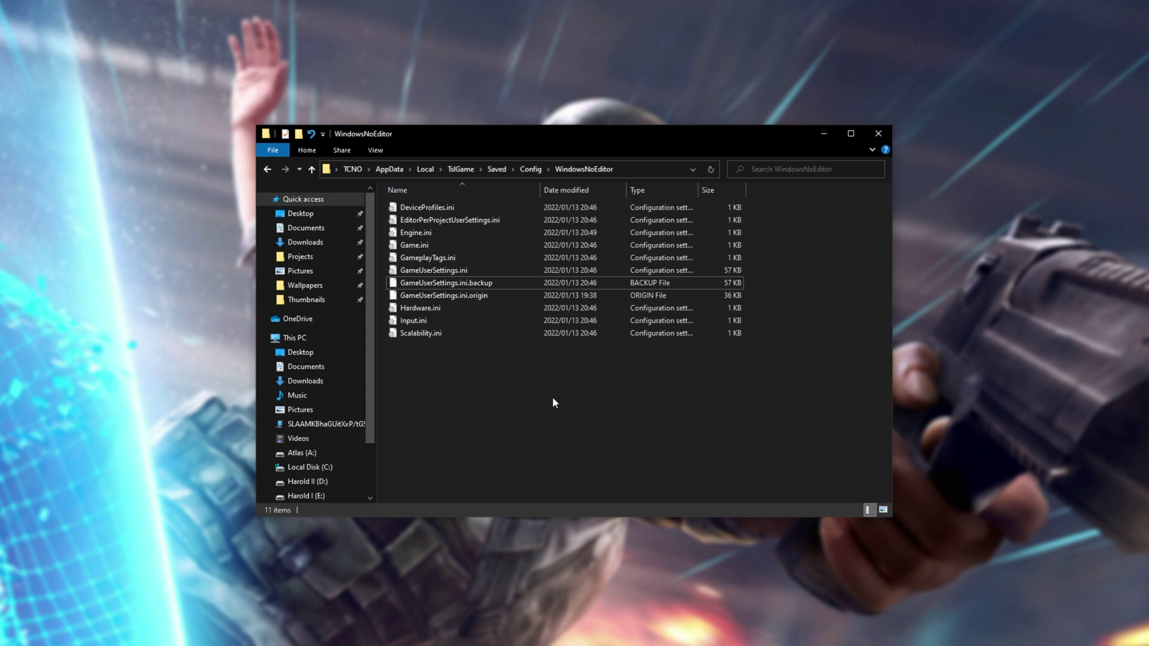
click(375, 150)
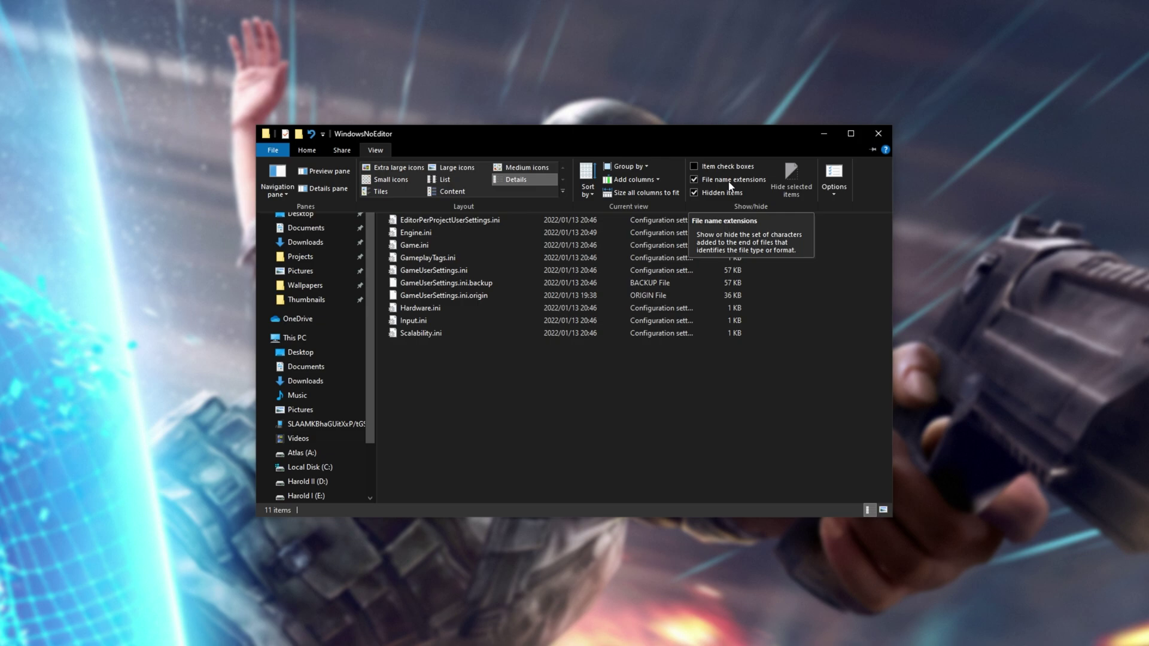
Step: Delete GameUserSettings.ini from the WindowsNoEditor folder
click(651, 404)
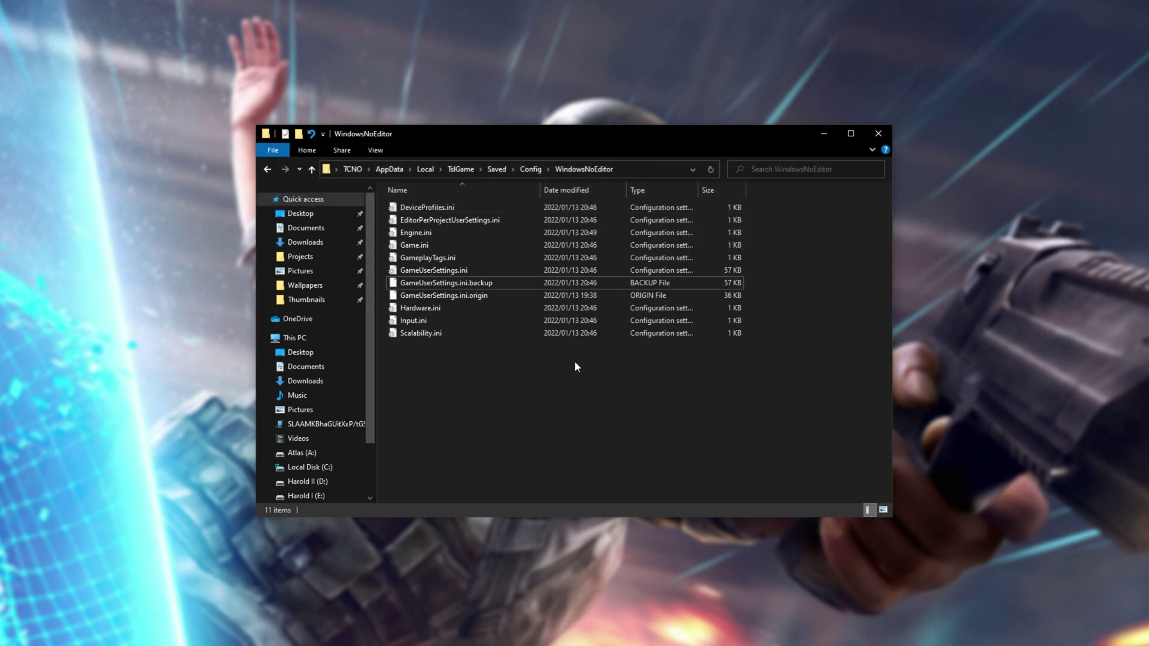
click(492, 275)
key(Delete)
key(Return)
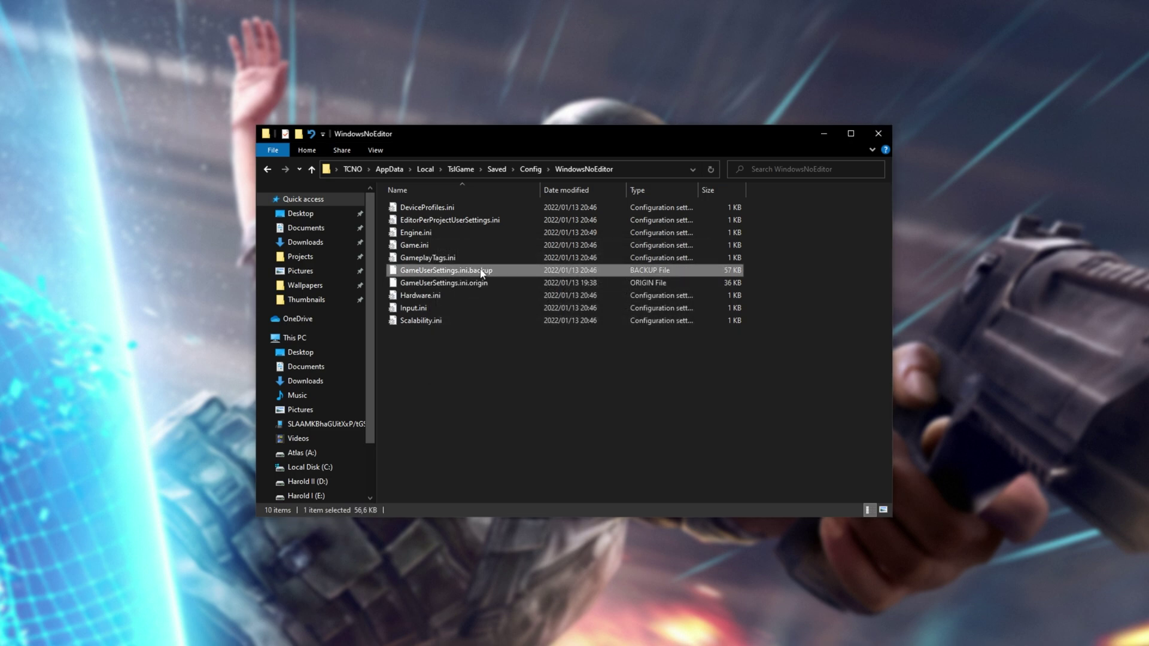
Step: Rename GameUserSettings.ini.backup to GameUserSettings.ini, accepting the extension warning, then delete it
key(F2)
key(End)
key(BackSpace)
key(BackSpace)
key(BackSpace)
key(BackSpace)
key(BackSpace)
key(BackSpace)
key(BackSpace)
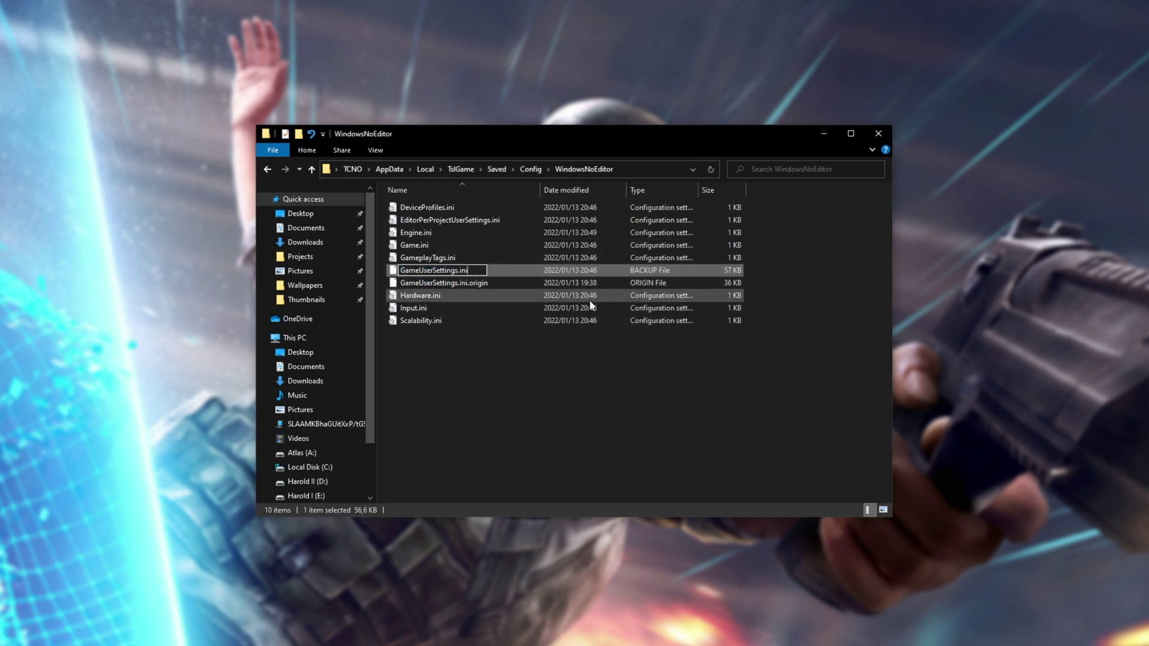
key(Return)
click(630, 323)
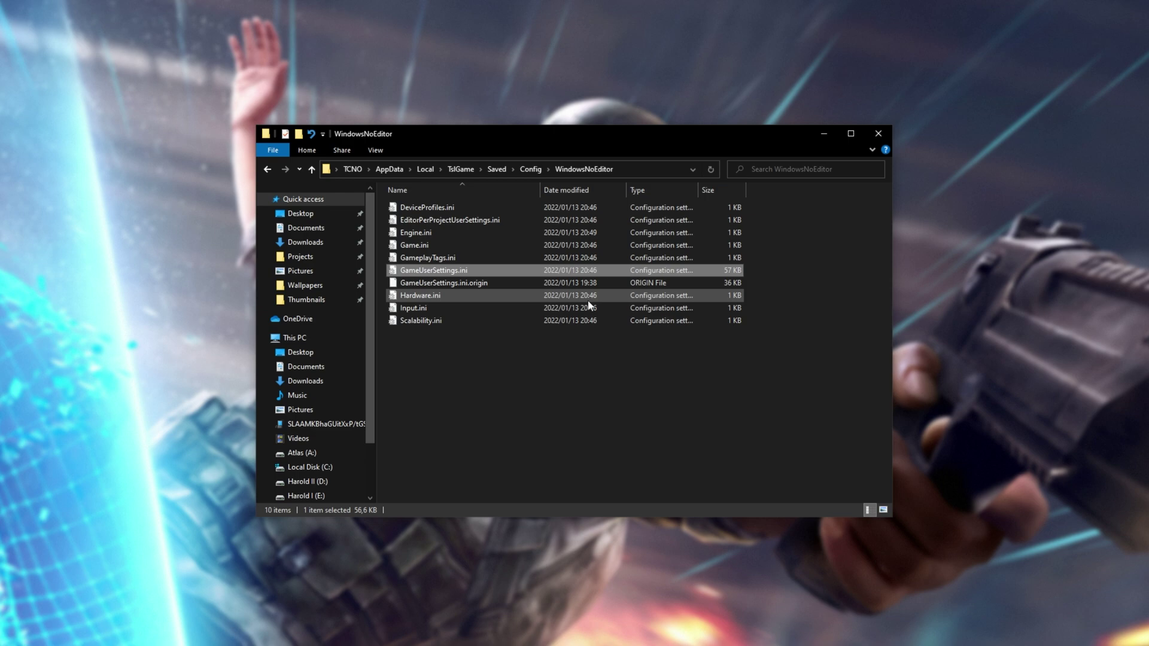
key(Delete)
key(Return)
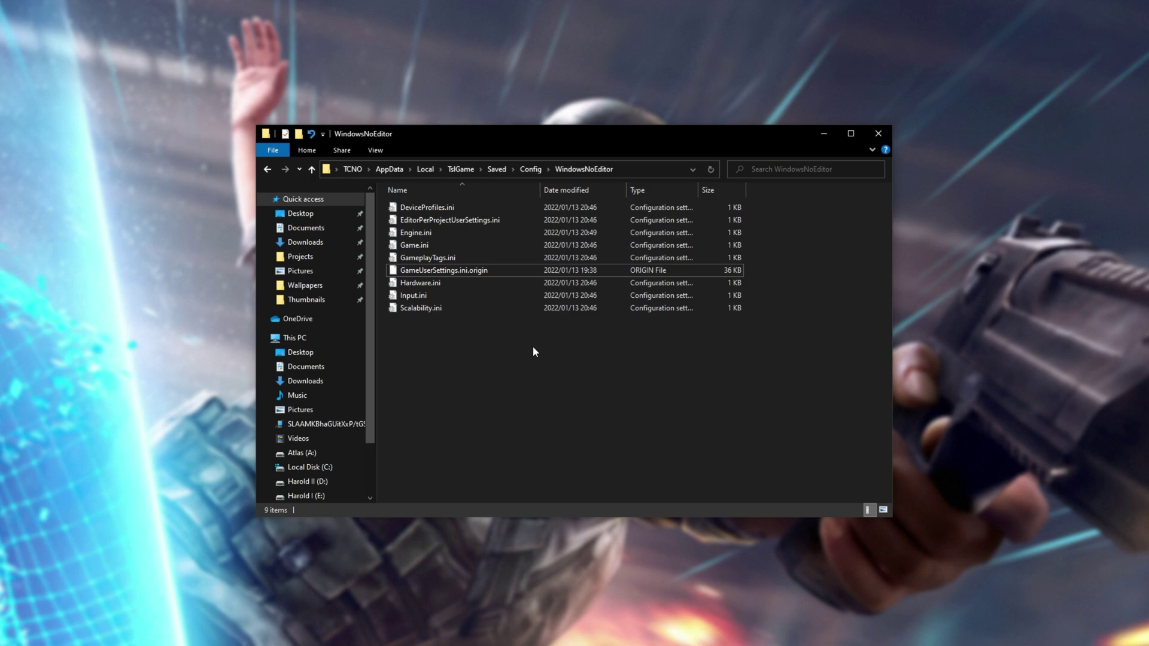
Step: Search 'pubg' in Steam's Library and view PUBG: BATTLEGROUNDS Local Files properties, then close them
key(alt+Tab)
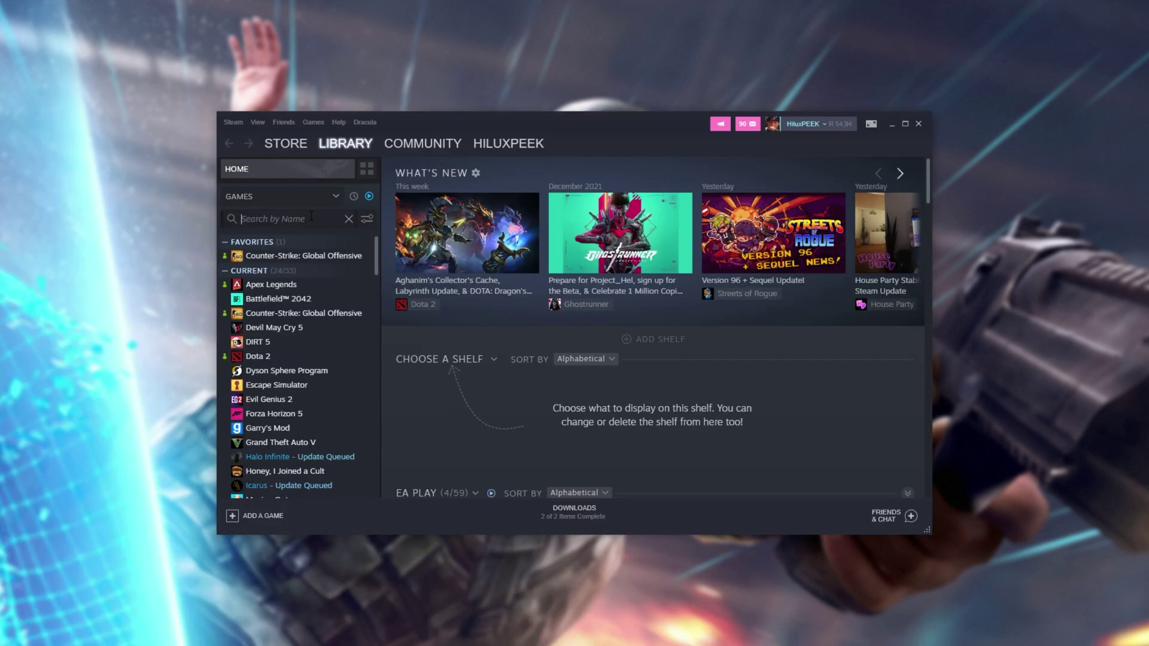
text(pubg)
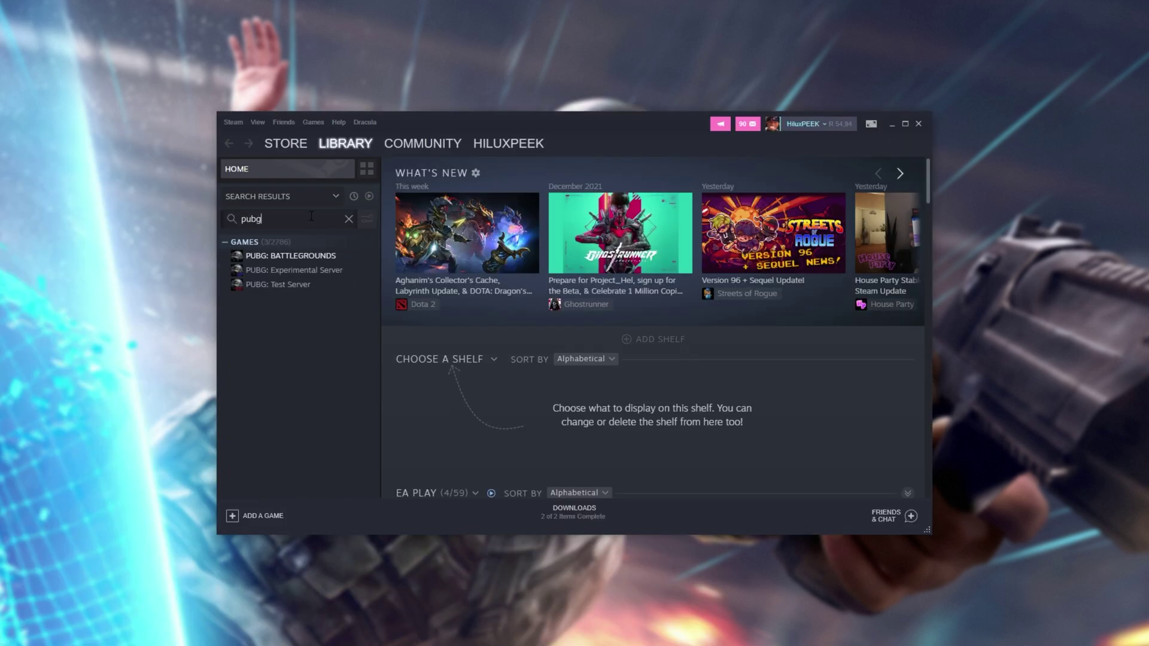
right_click(299, 257)
click(326, 341)
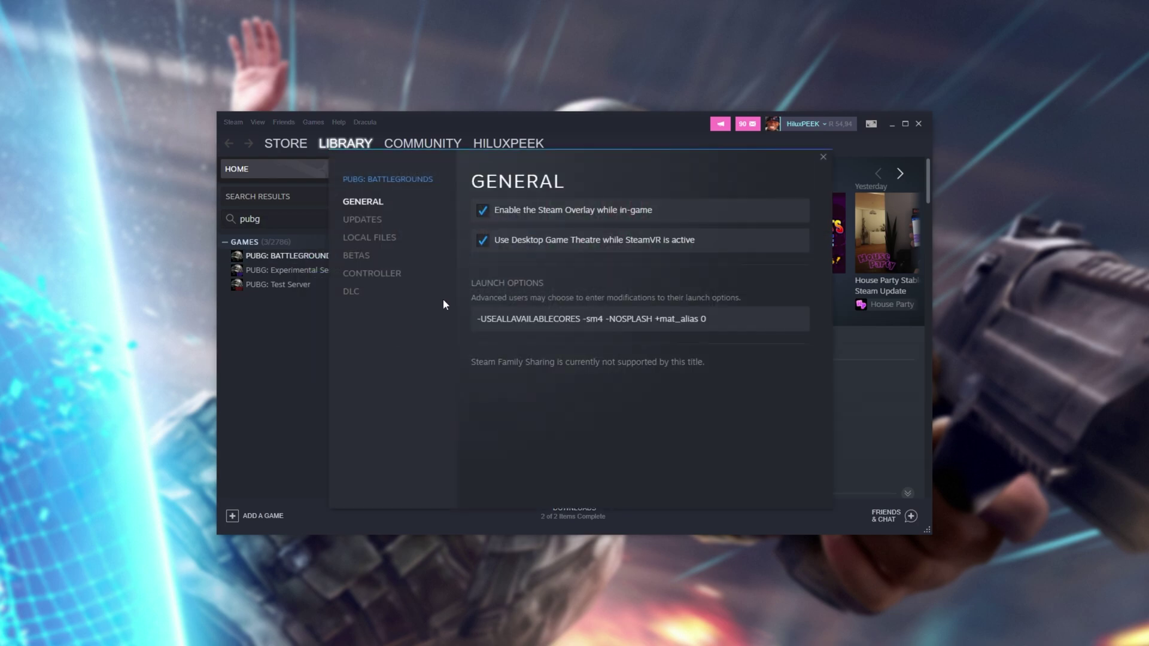
click(380, 239)
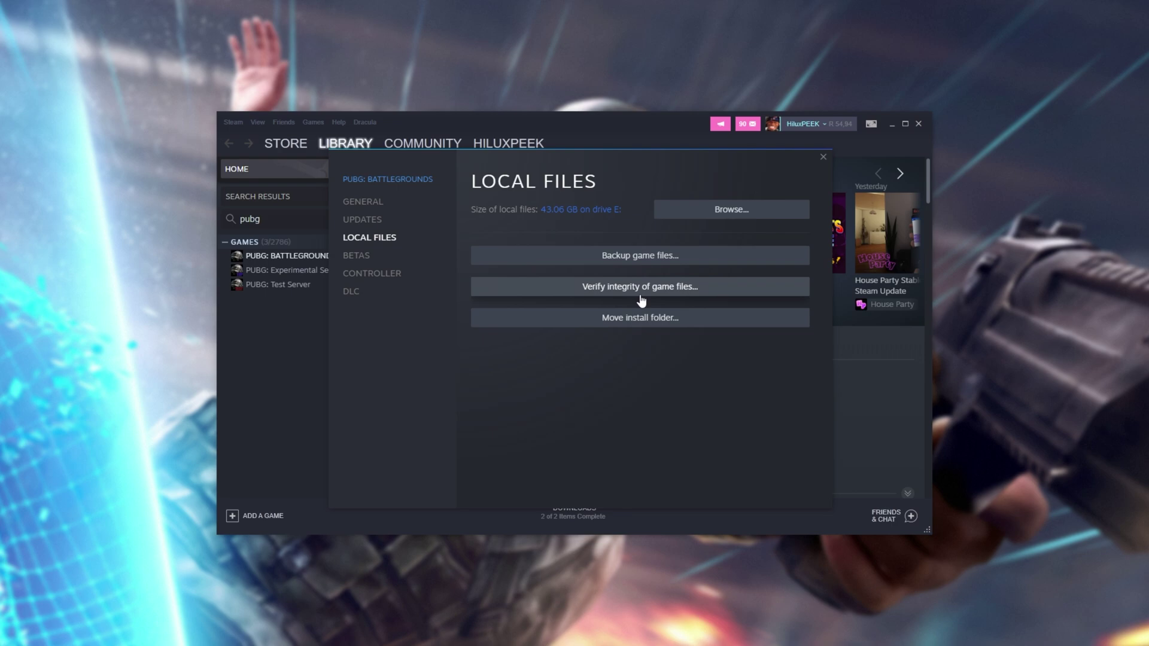
click(823, 156)
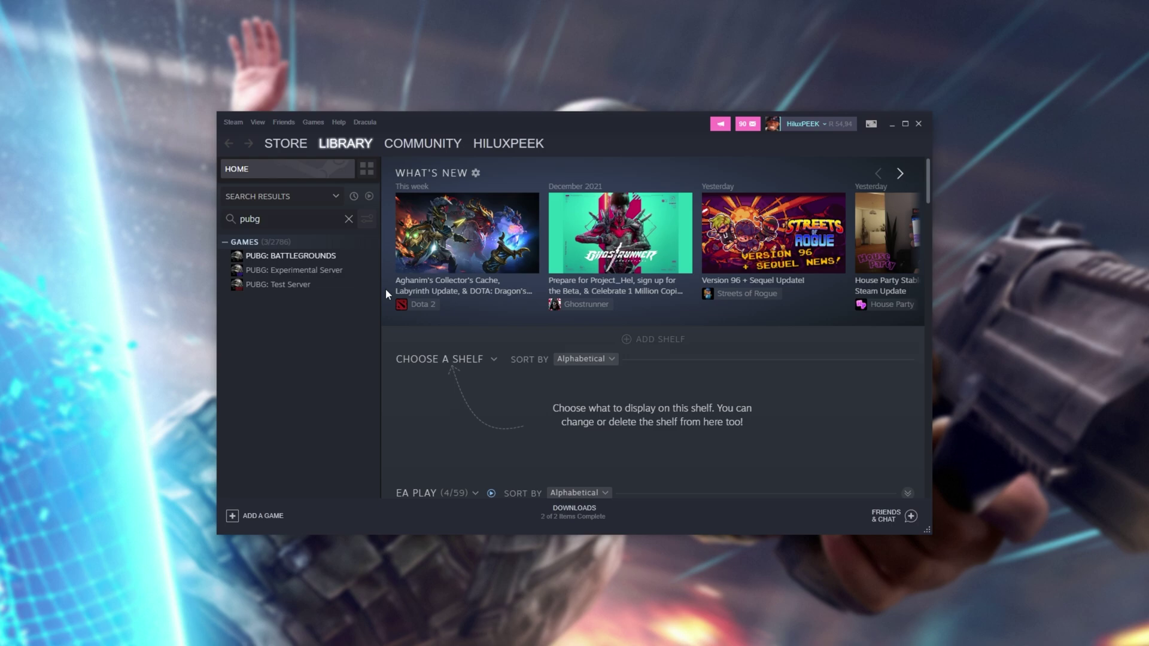
right_click(297, 264)
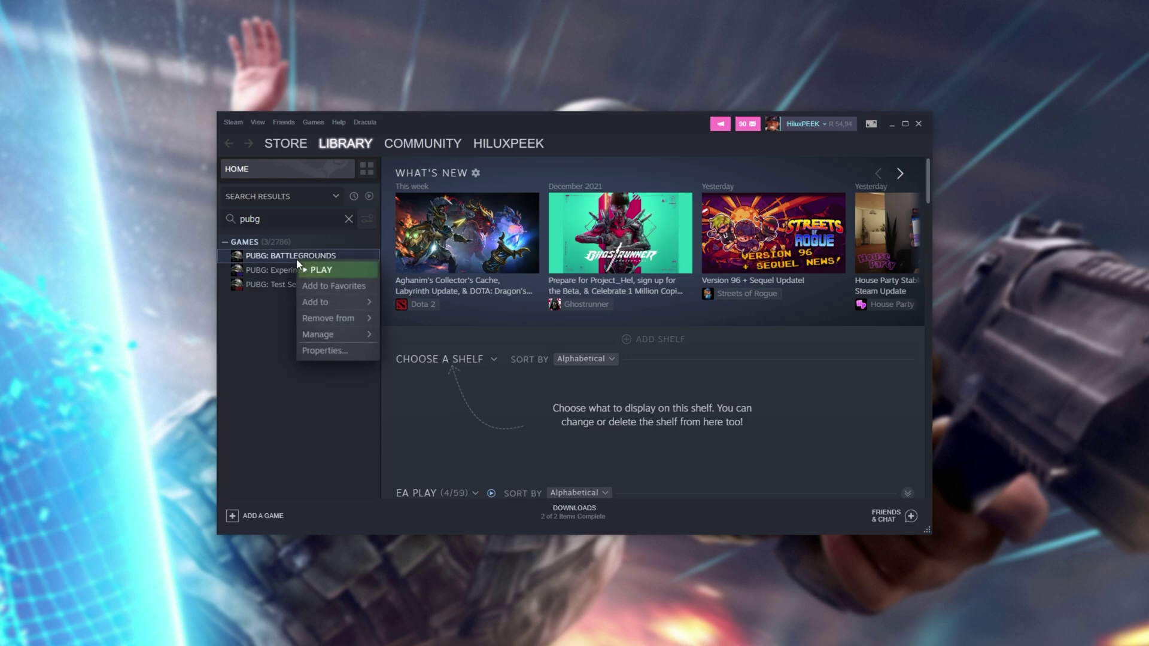
click(358, 347)
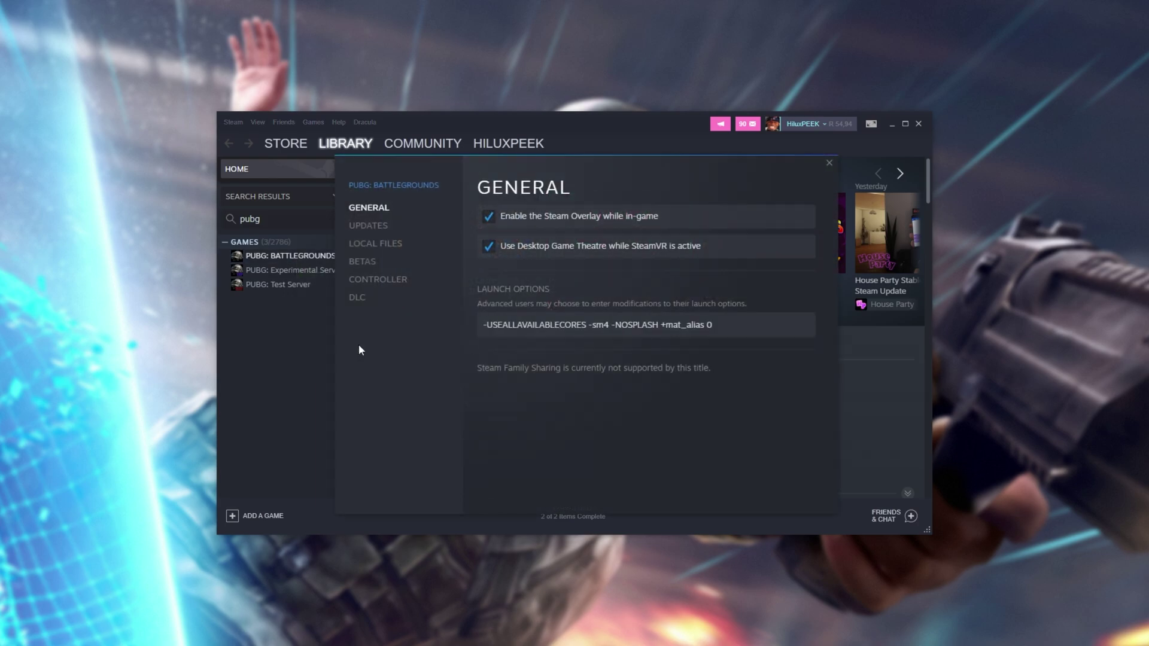
click(401, 246)
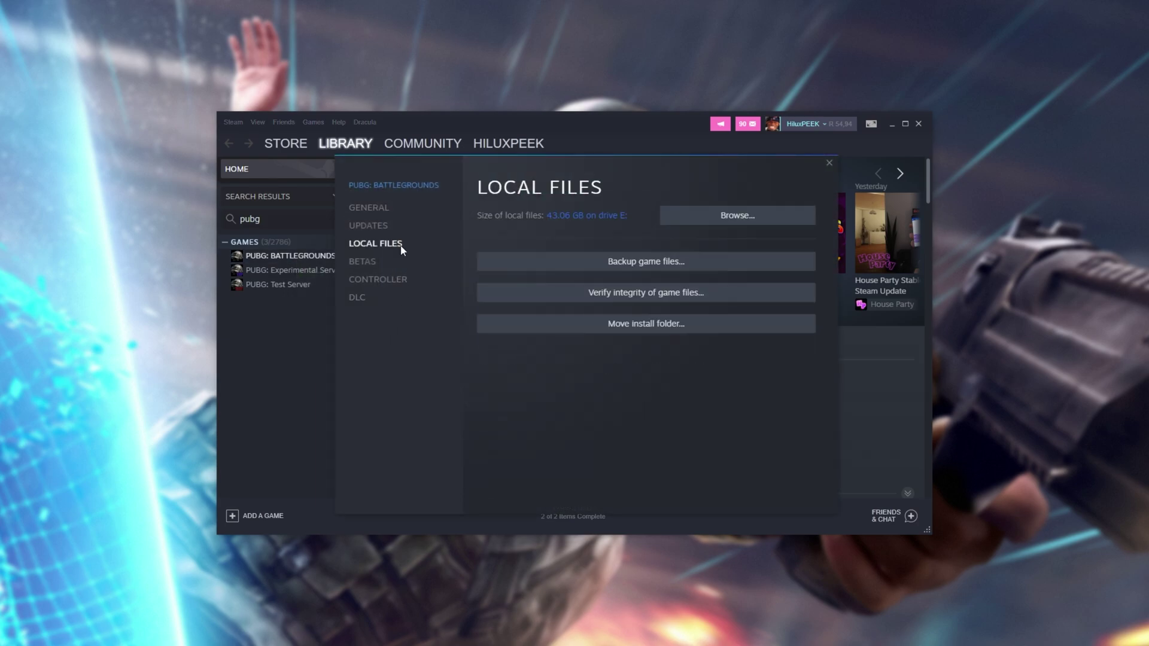
click(651, 326)
click(651, 330)
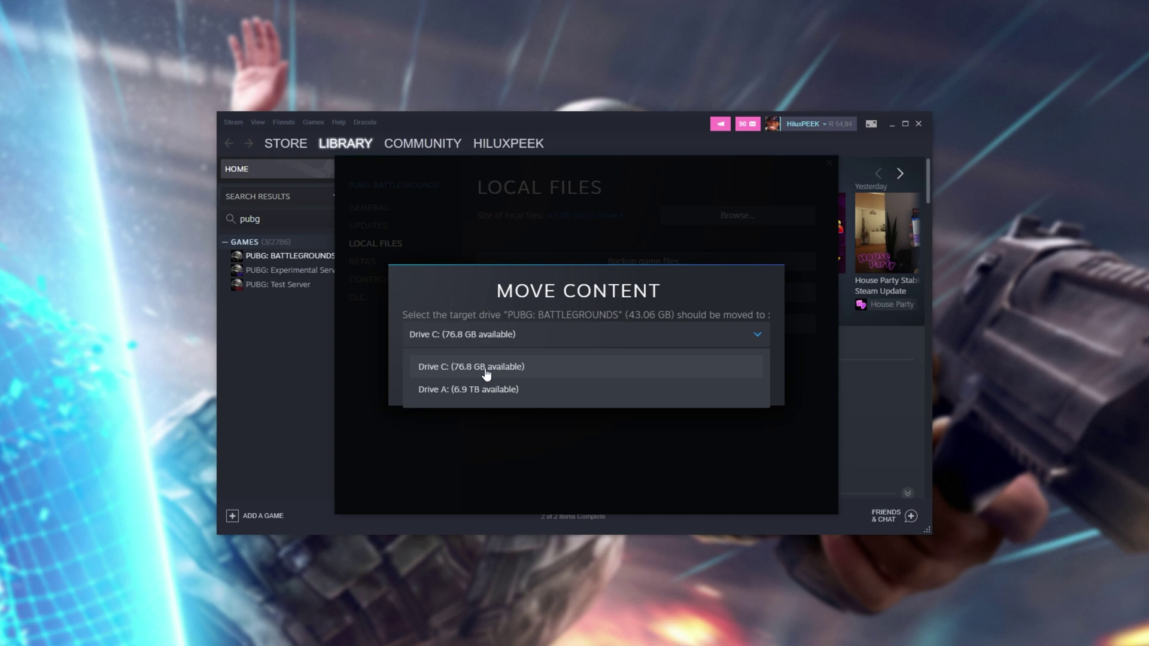
click(519, 389)
click(626, 384)
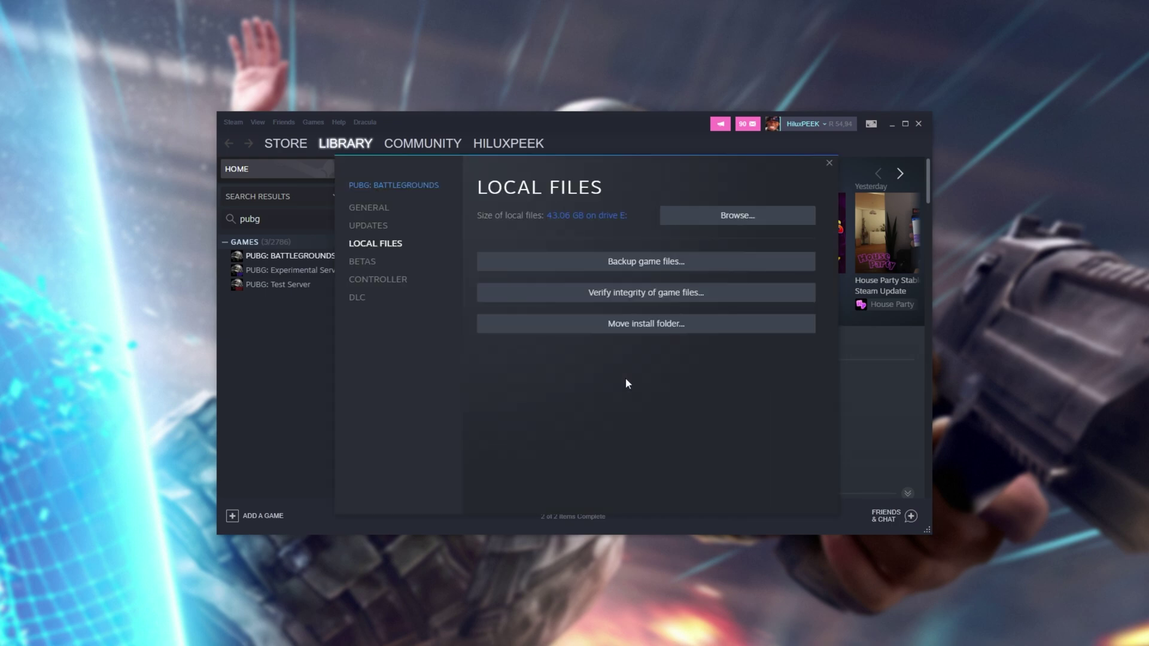
click(829, 164)
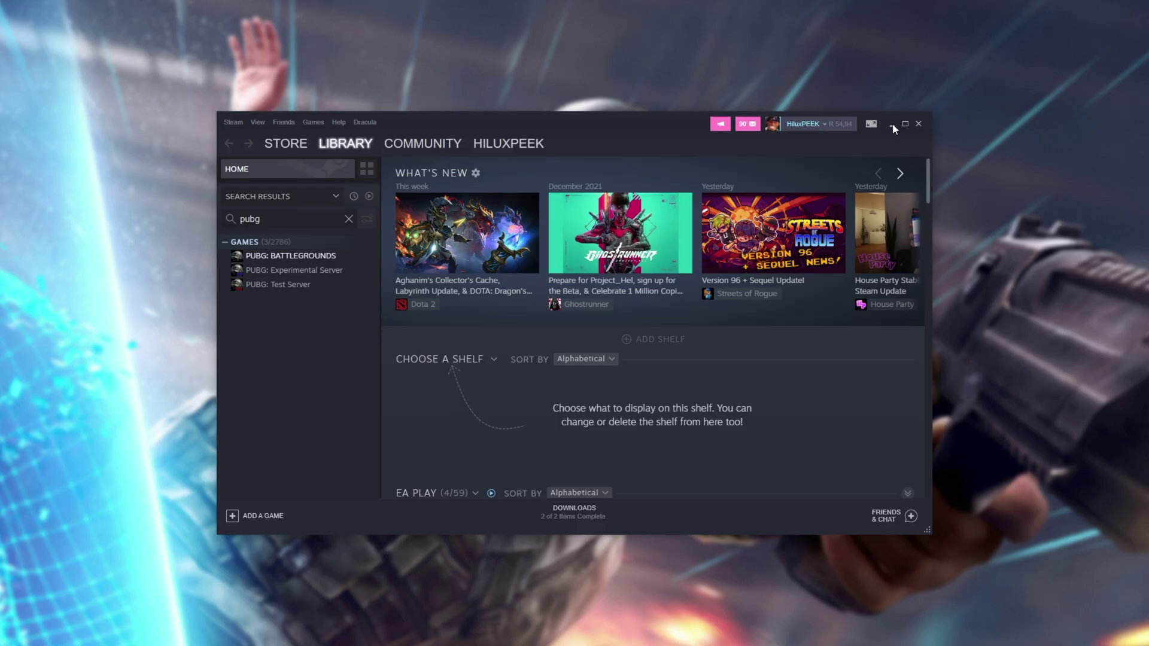
Step: Minimise Steam and close the File Explorer window to reveal the desktop
click(893, 124)
click(803, 177)
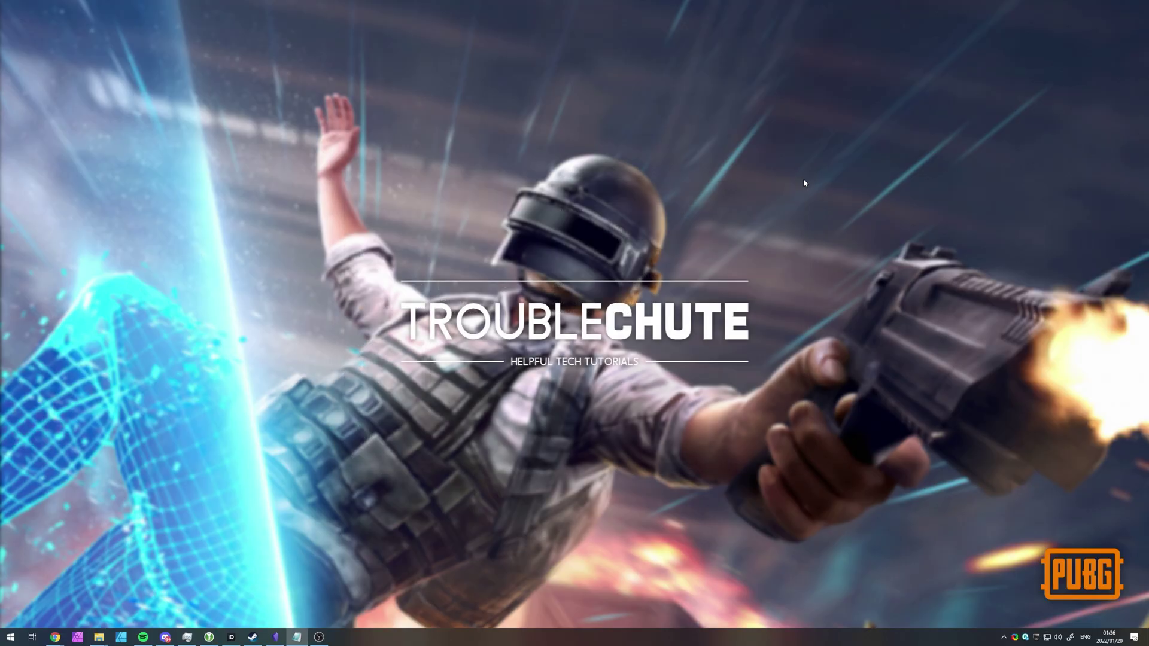